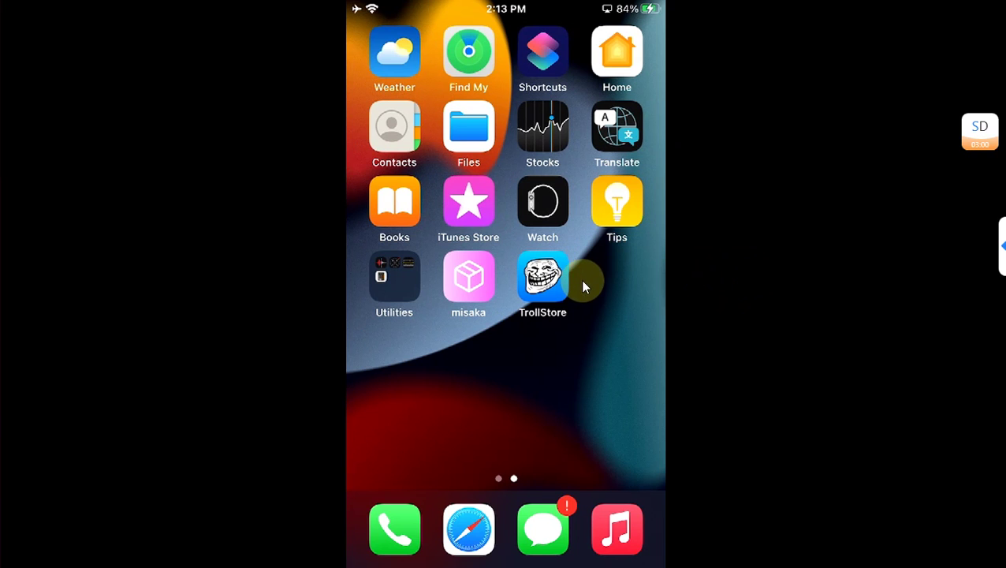
Open the TIGI Software site from Safari's tigisoft results and browse its latest posts.
left_click(500, 473)
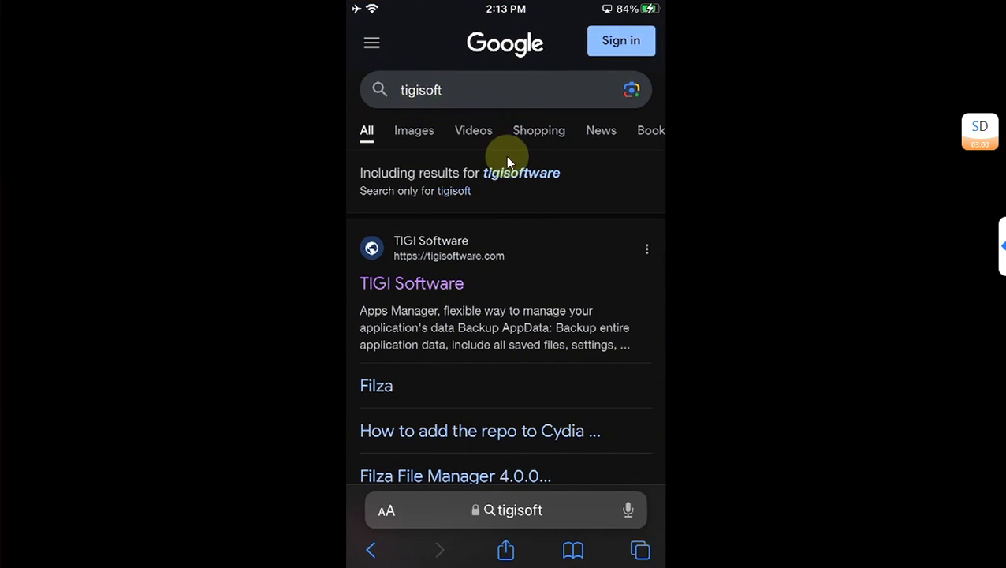
left_click(430, 290)
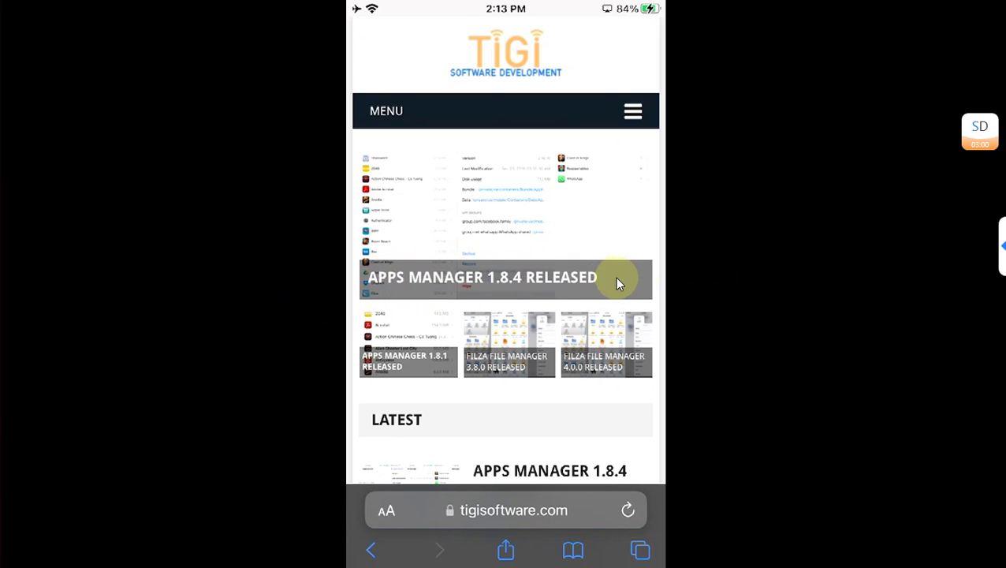
scroll(627, 277, "down", 4)
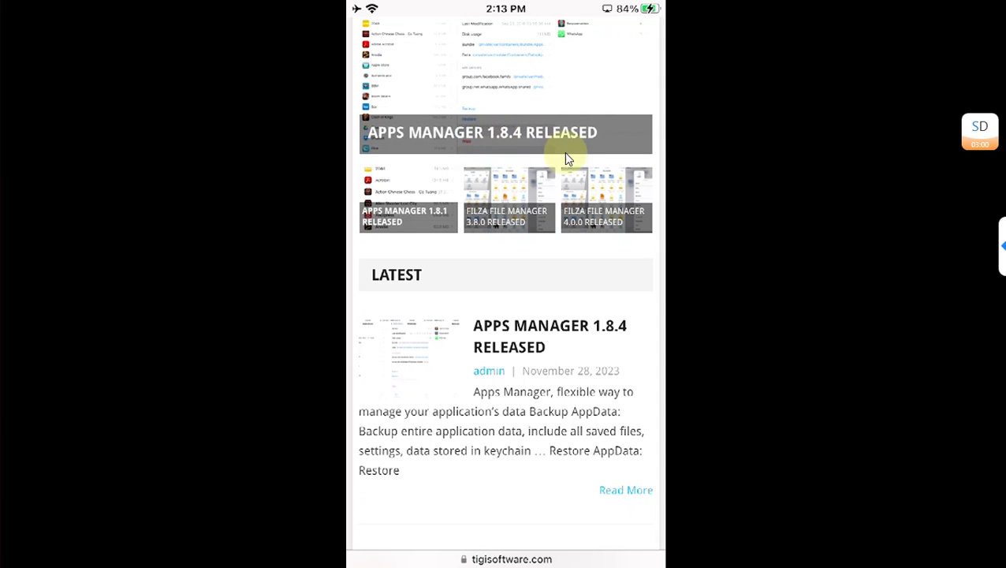
scroll(749, 273, "down", 5)
scroll(609, 206, "up", 2)
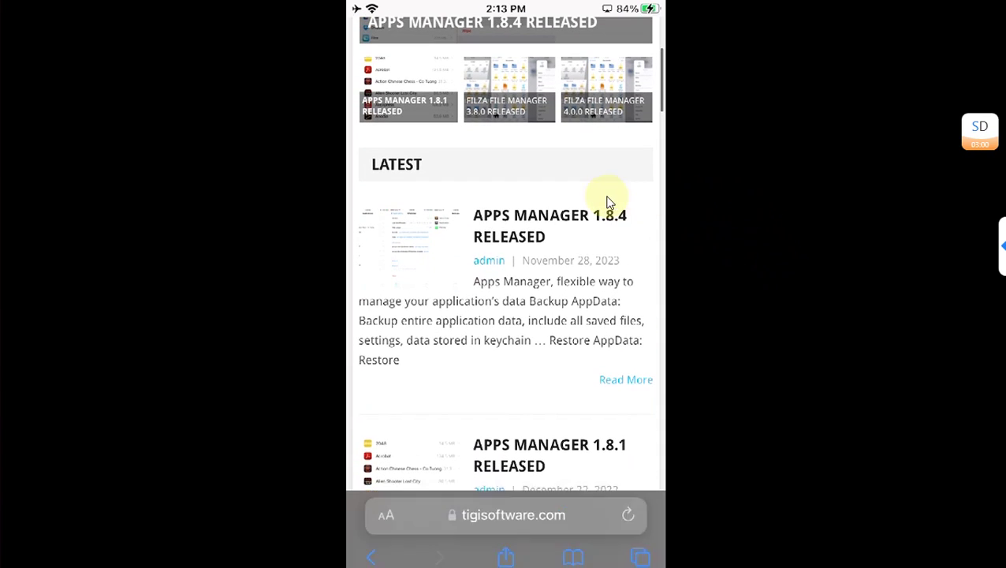
Open the Apps Manager 1.8.4 release article and read through it.
left_click(552, 235)
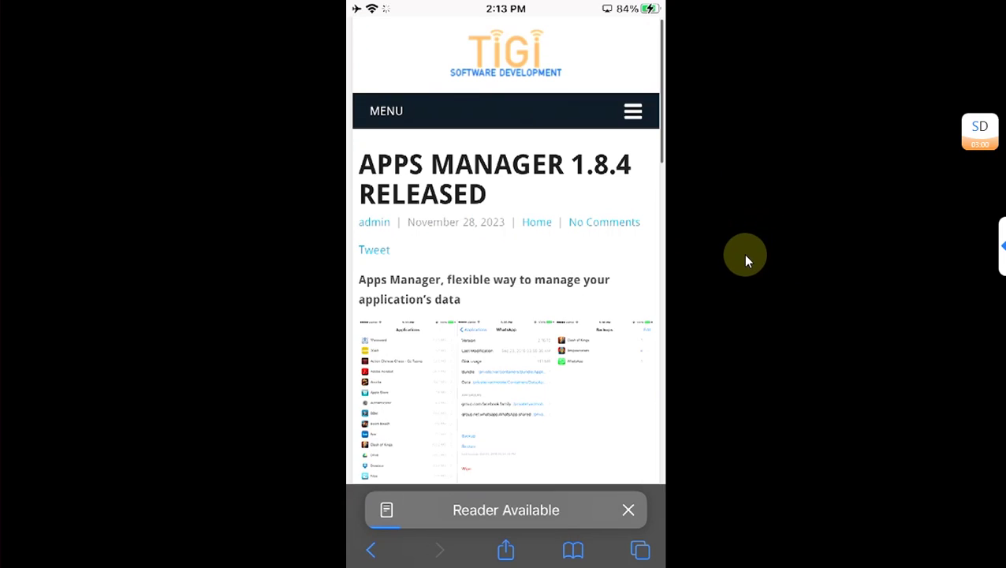
scroll(734, 298, "down", 3)
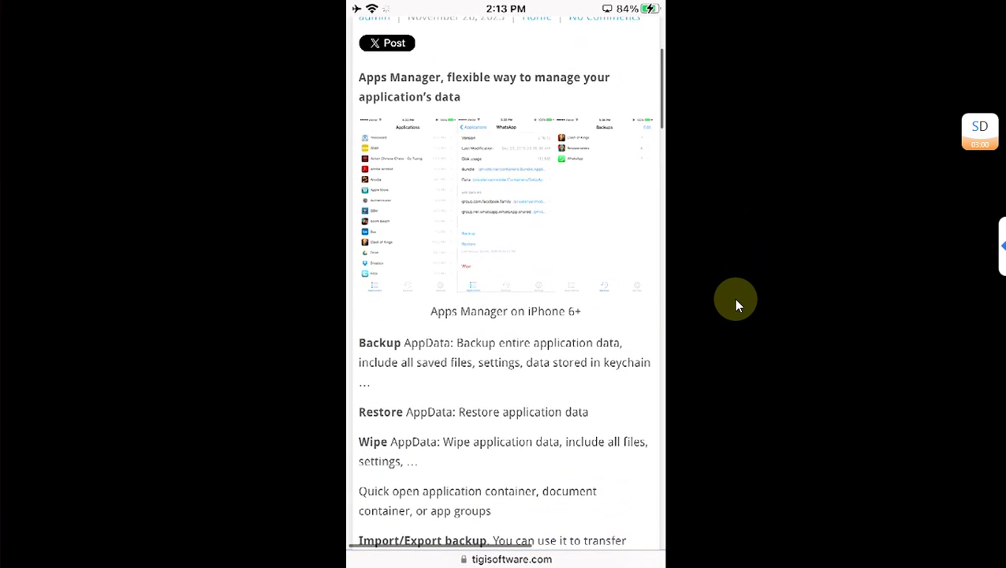
scroll(733, 298, "down", 2)
scroll(734, 298, "up", 3)
scroll(733, 298, "down", 3)
scroll(733, 298, "down", 3)
scroll(733, 306, "down", 1)
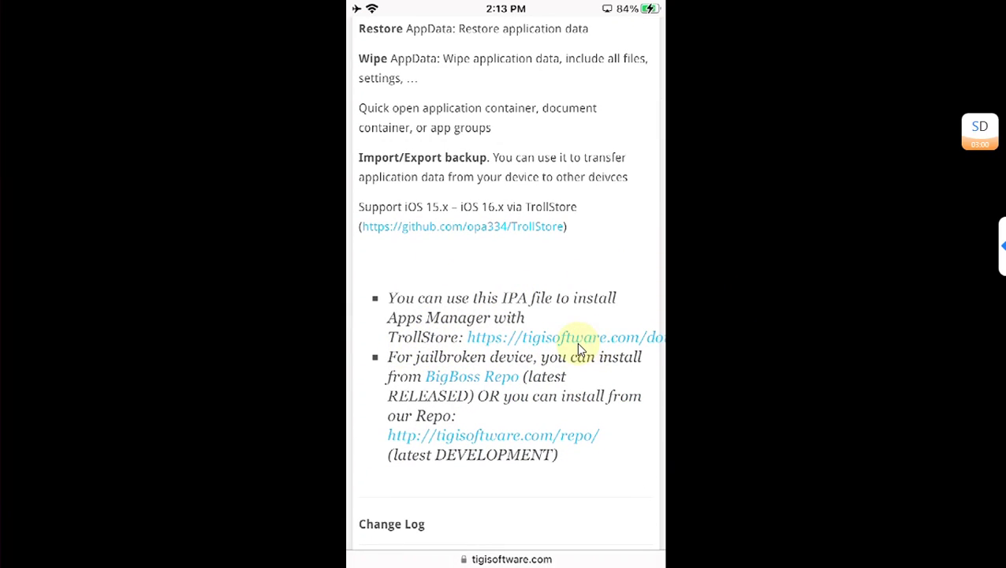
scroll(461, 164, "up", 3)
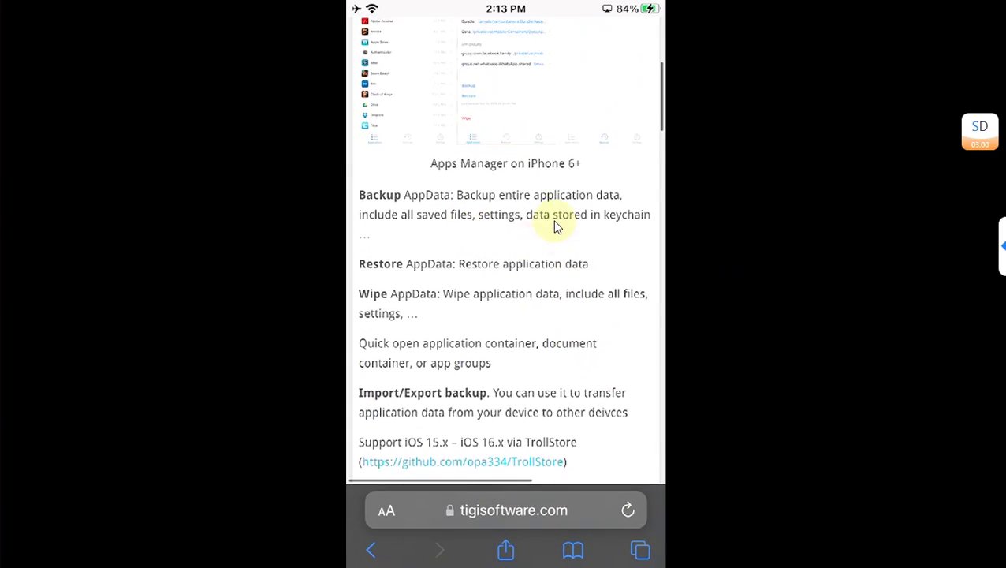
scroll(568, 221, "up", 3)
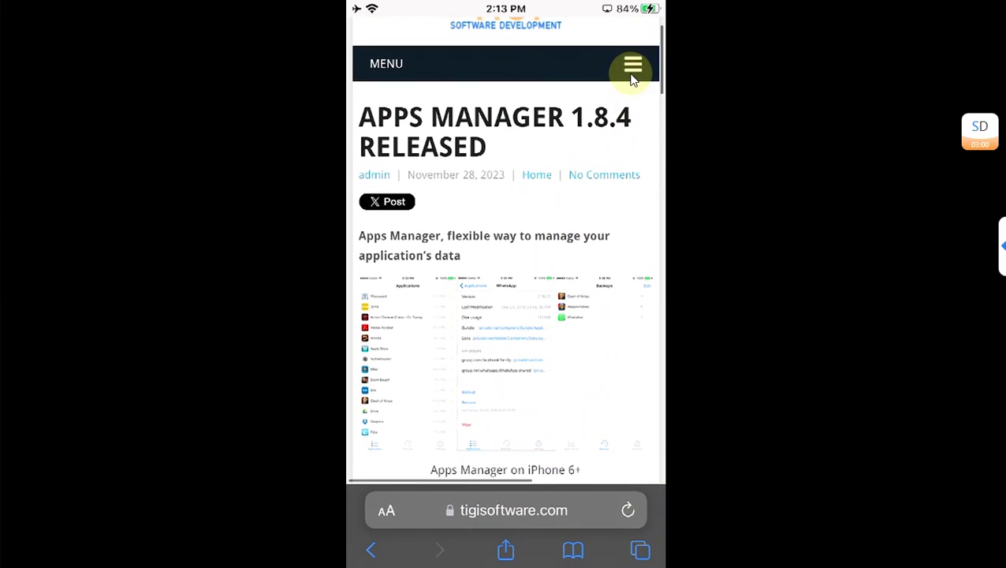
Download the Apps Manager 1.8.4 IPA and share it from Downloads to TrollStore.
left_click(633, 69)
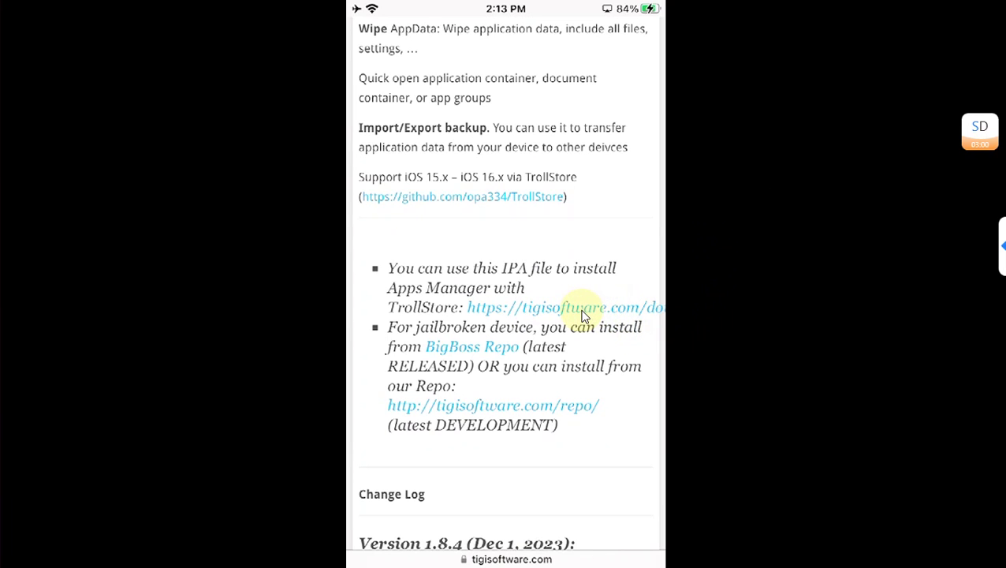
left_click(585, 309)
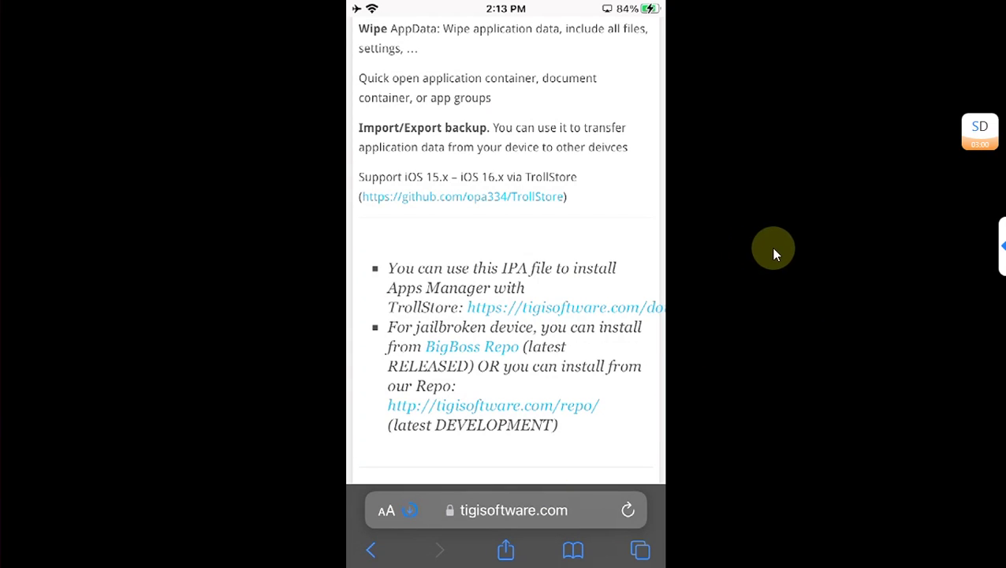
left_click(410, 510)
left_click(542, 389)
left_click(641, 36)
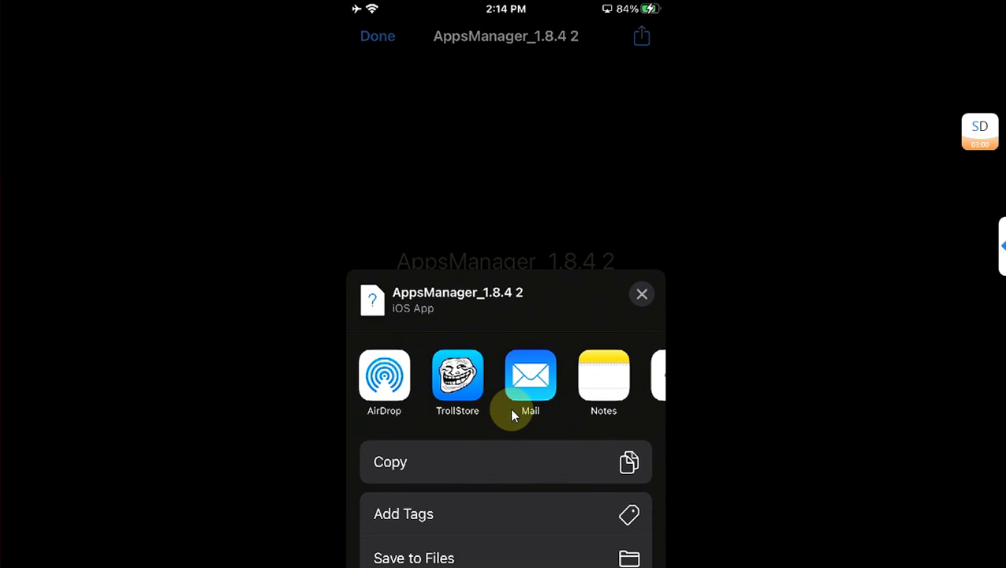
left_click(509, 407)
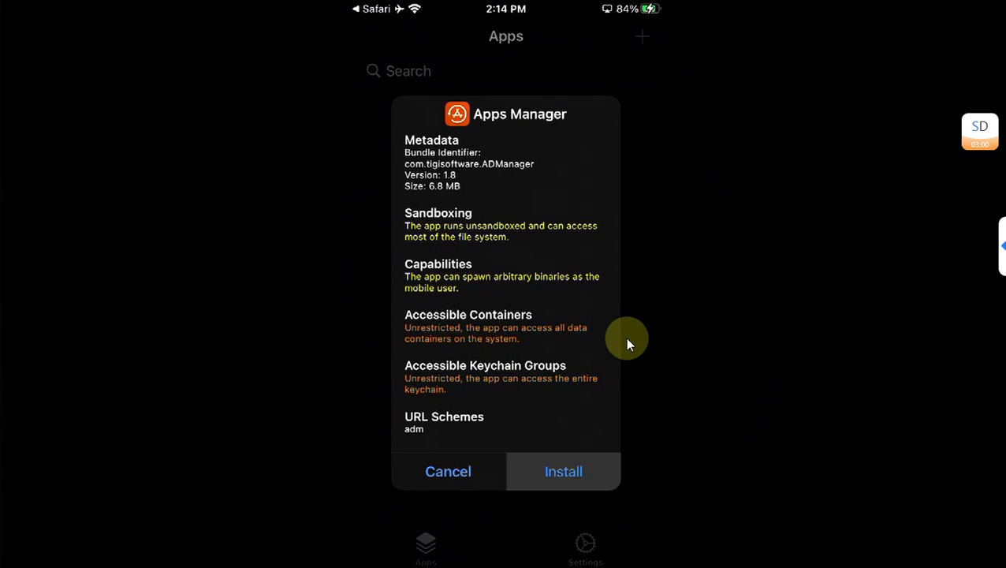
Confirm installing Apps Manager in TrollStore's install prompt.
key("Return")
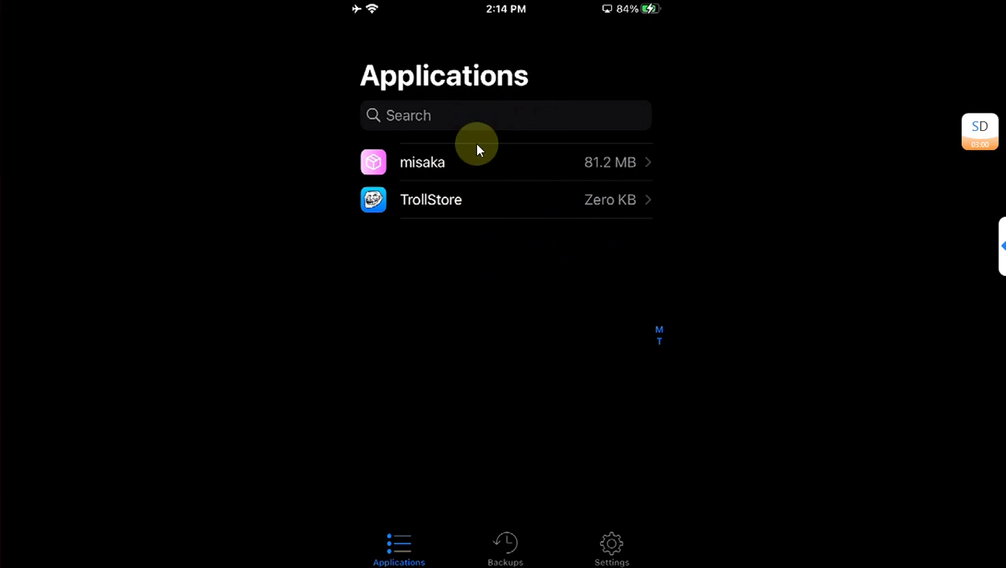
Back up misaka's data from its details page, creating a 10.2 KB backup.
left_click(526, 201)
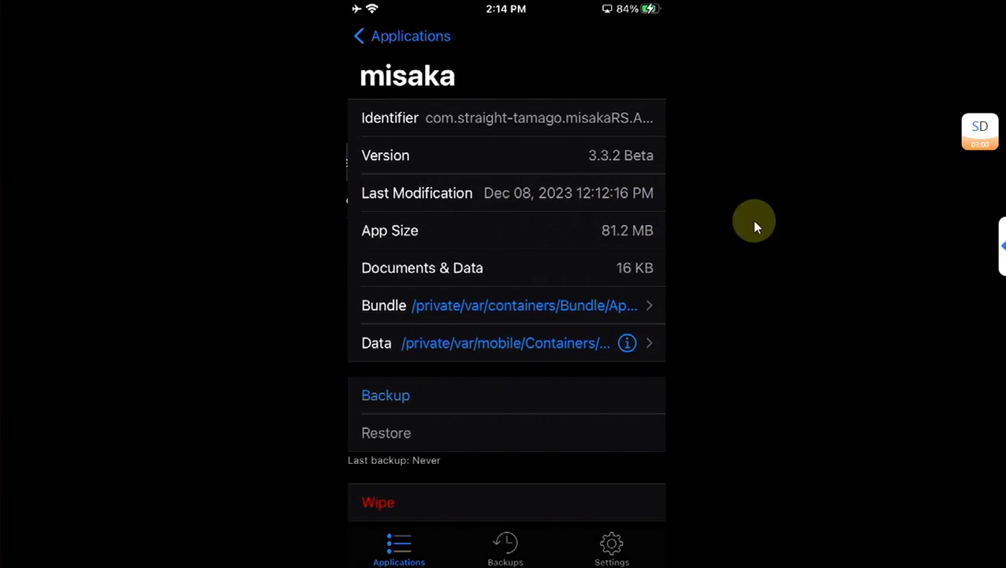
scroll(749, 264, "down", 2)
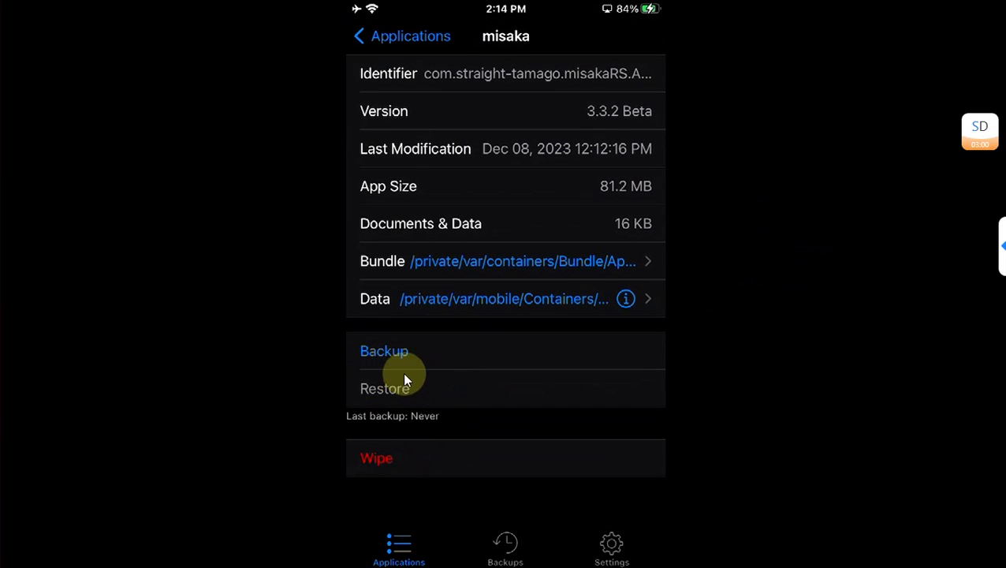
left_click(386, 361)
key("Return")
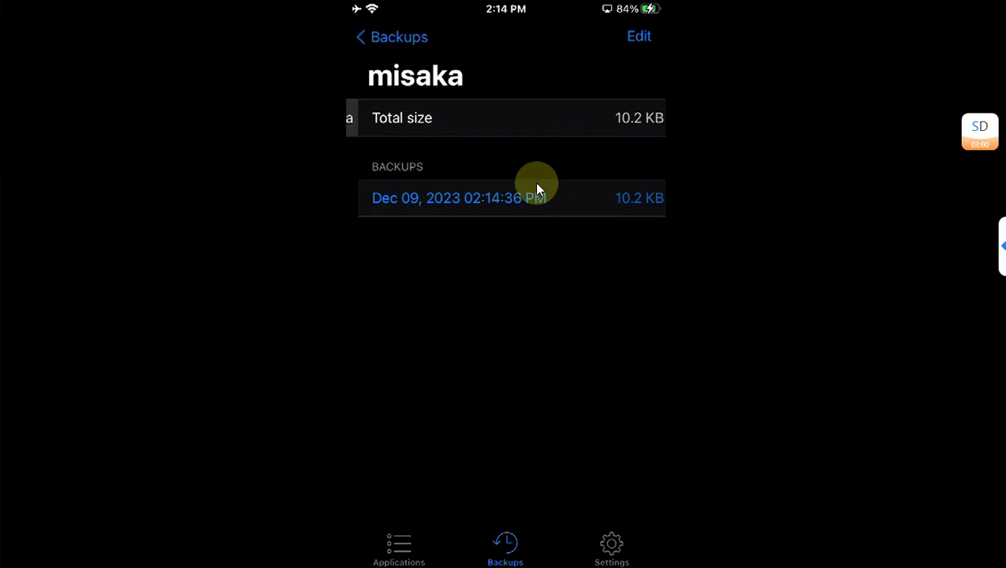
Check the options for misaka's backup, then return to misaka's details showing the new backup date.
left_click(492, 242)
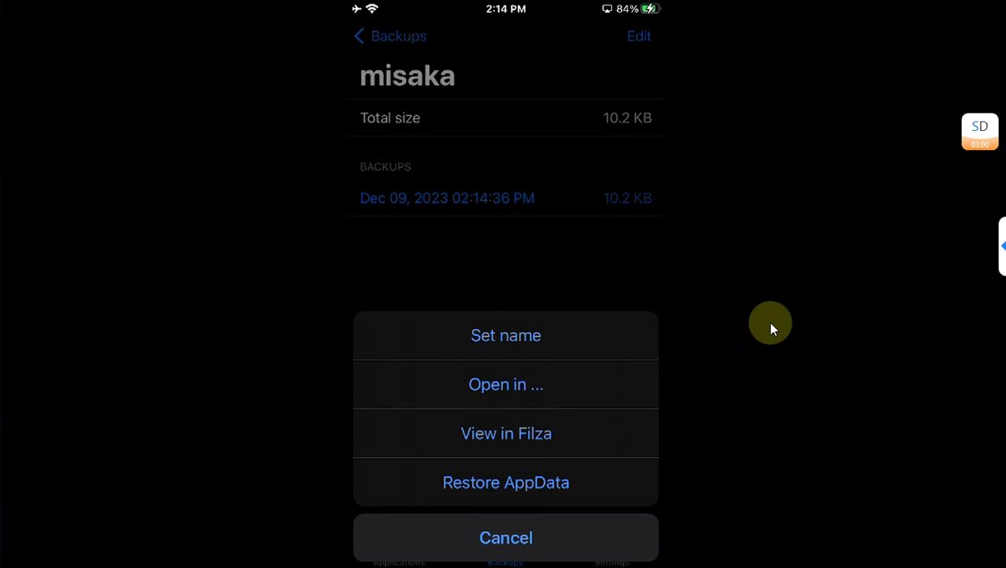
scroll(488, 410, "up", 3)
scroll(482, 389, "down", 3)
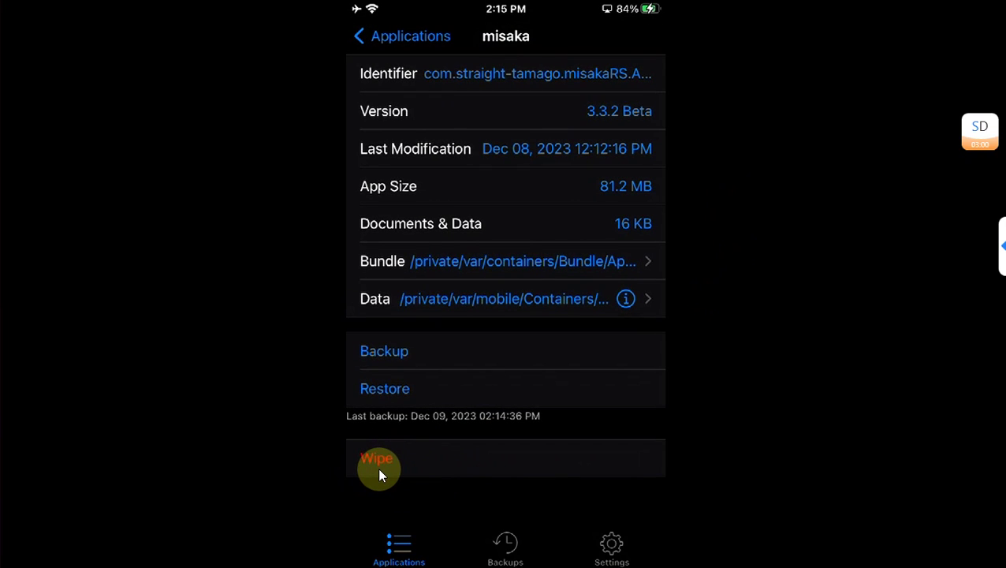
Wipe misaka data, dropping its Documents & Data from 16 KB to 8 KB.
left_click(380, 465)
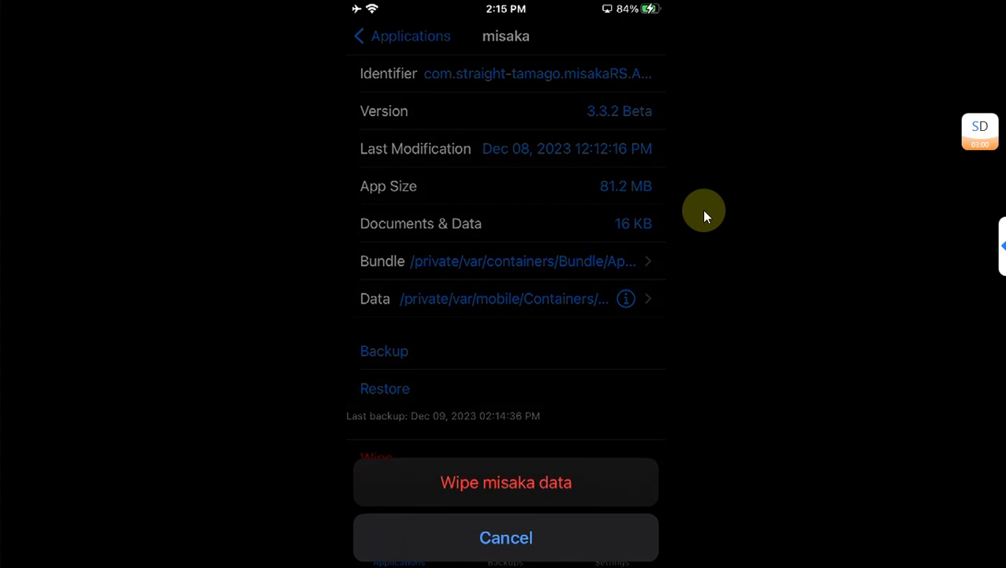
left_click(705, 211)
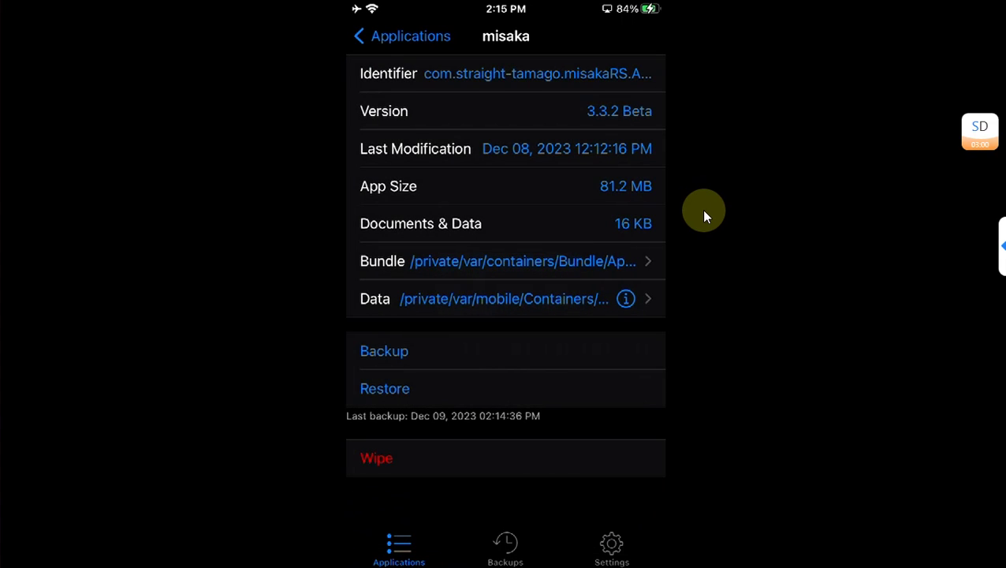
scroll(704, 213, "up", 2)
scroll(704, 213, "down", 3)
scroll(527, 329, "up", 3)
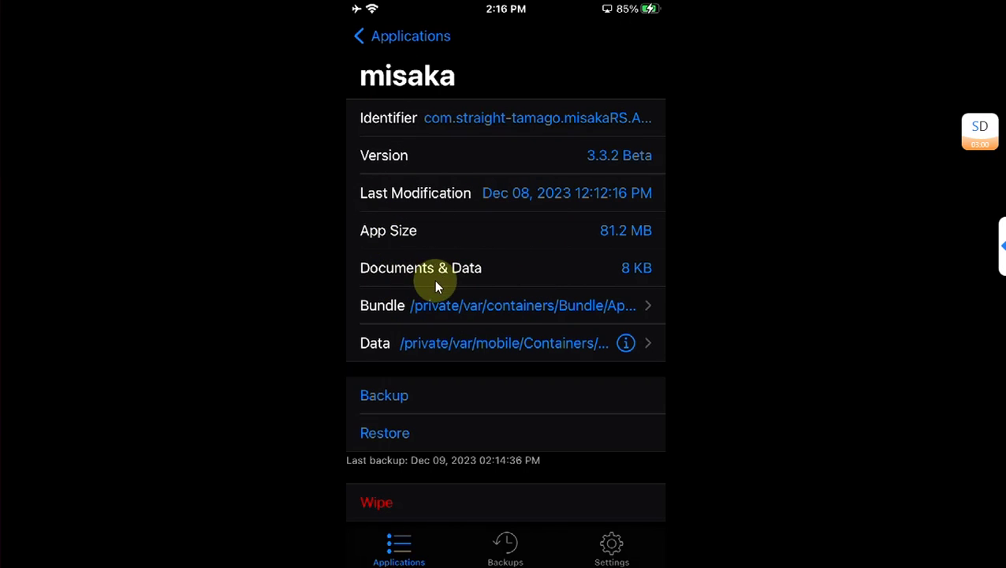
Delete misaka's only 10.2 KB backup, leaving 0 B of backups.
scroll(807, 348, "down", 2)
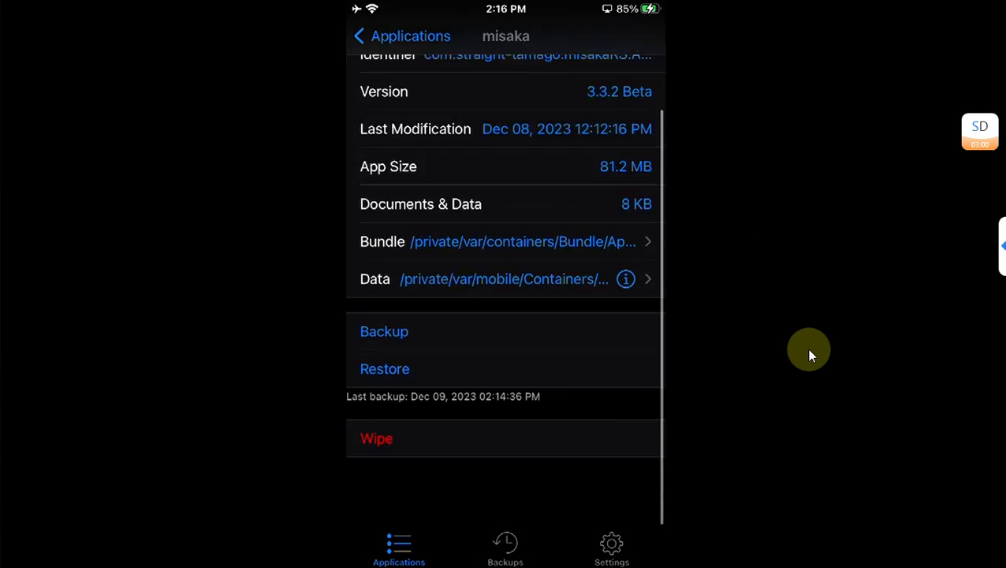
scroll(807, 348, "up", 2)
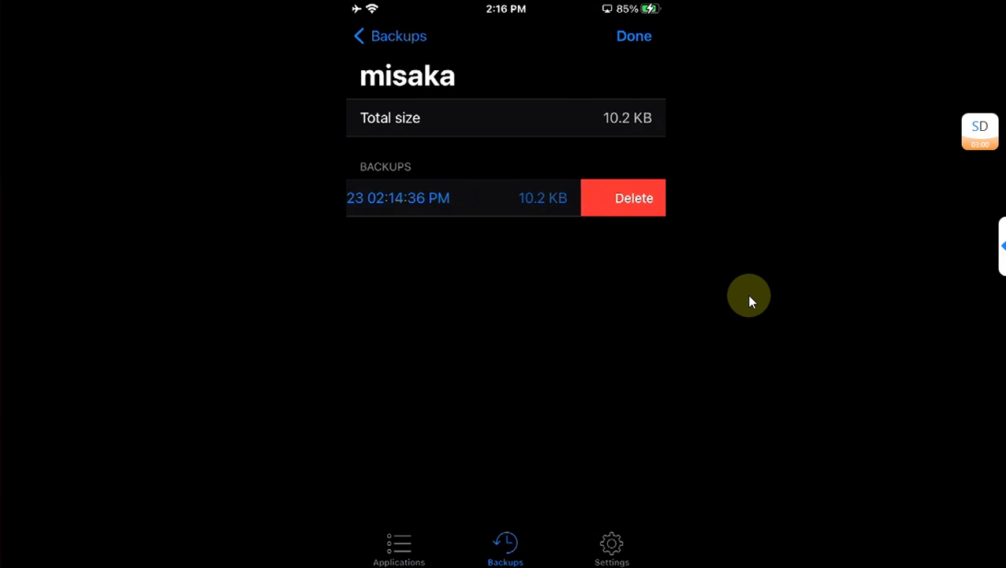
left_click(628, 202)
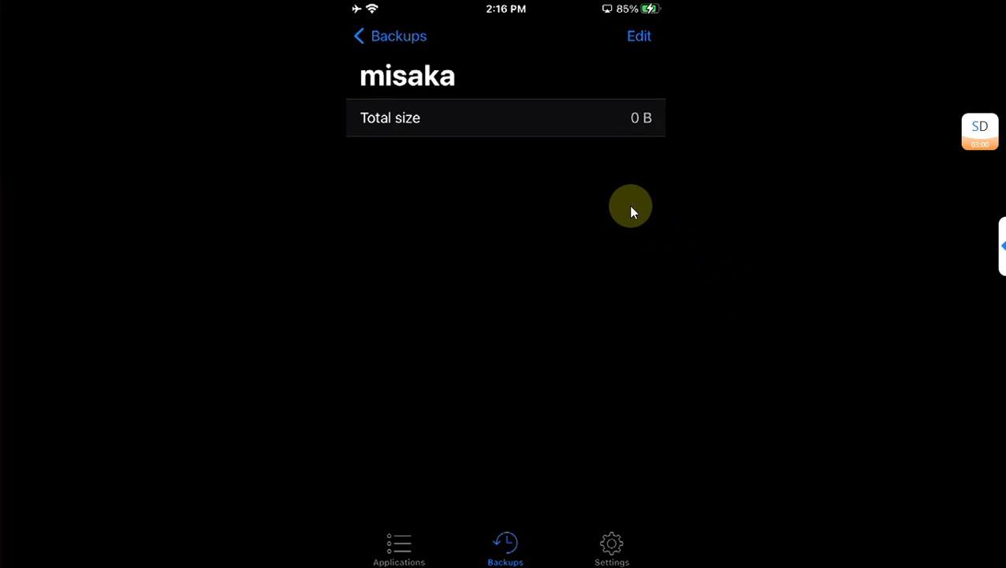